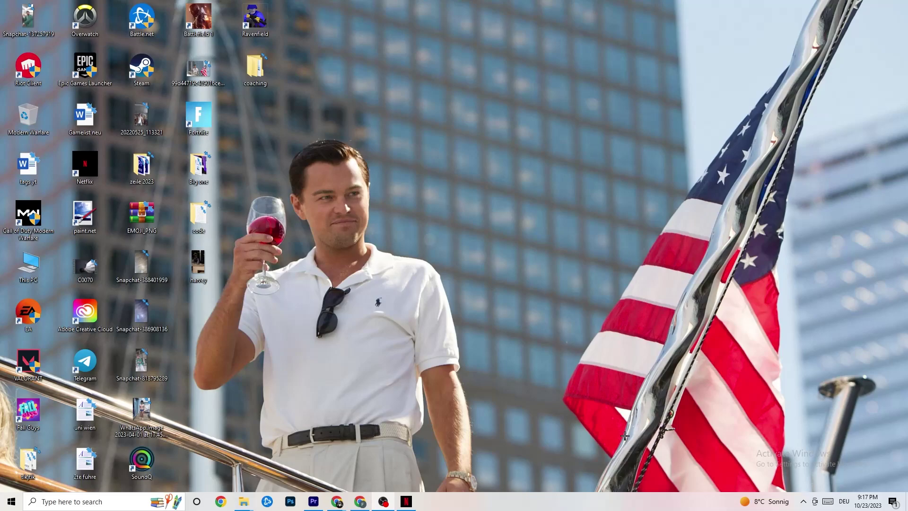
Step: Open the System Display settings and check the colour profile without changing it
{"action": "left_click", "coordinate": [11, 500]}
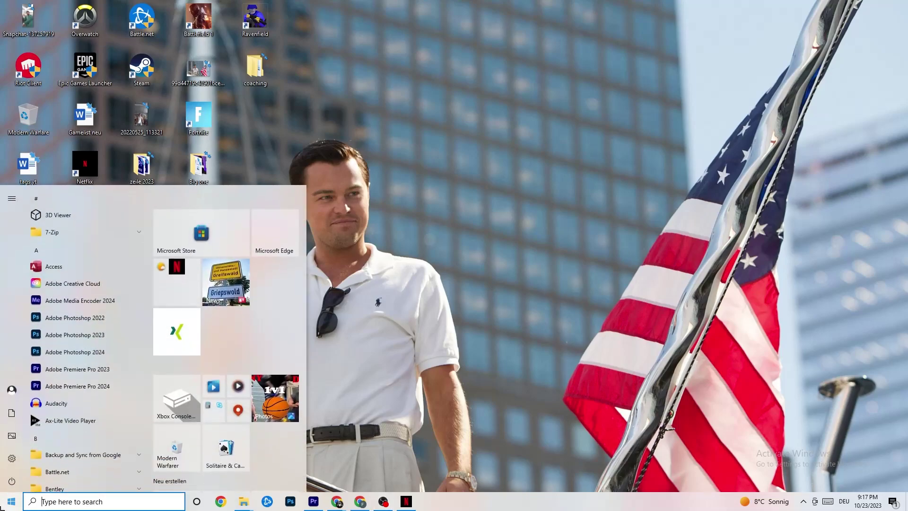
{"action": "left_click", "coordinate": [12, 458]}
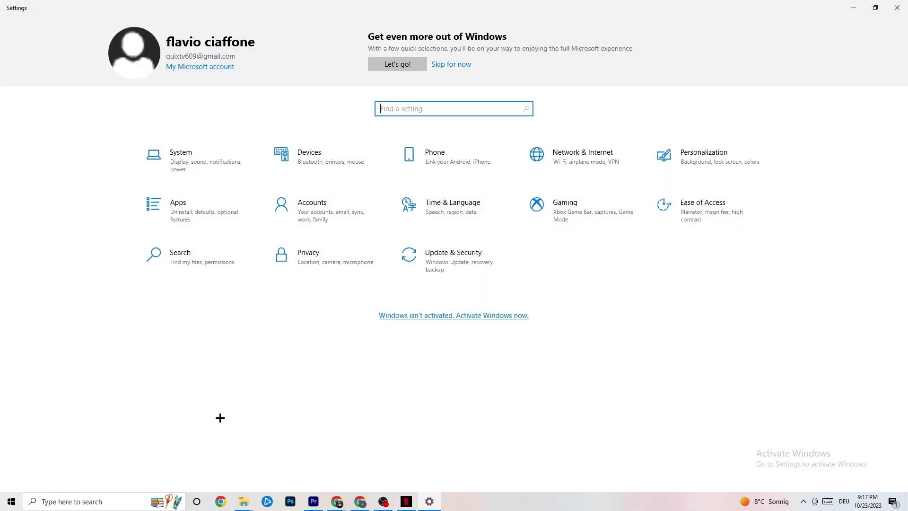
{"action": "left_click", "coordinate": [195, 164]}
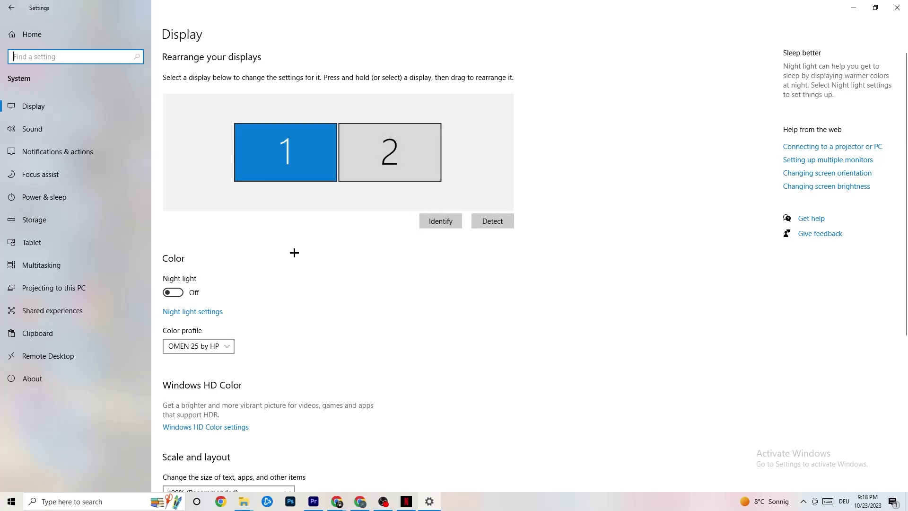
{"action": "scroll", "coordinate": [264, 180], "scroll_direction": "down", "scroll_amount": 5}
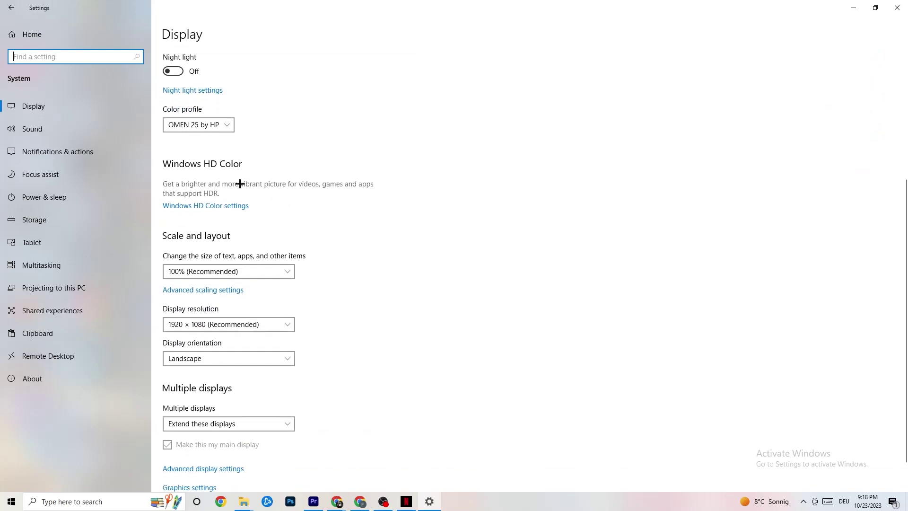
{"action": "left_click", "coordinate": [229, 123]}
{"action": "left_click", "coordinate": [299, 100]}
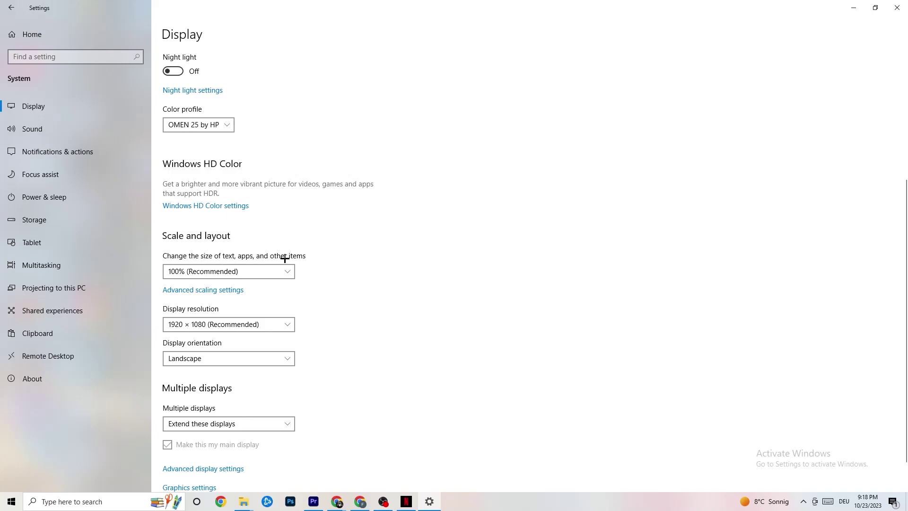
Step: Review the display scale and resolution, keeping 100% and 1920 × 1080
{"action": "left_click", "coordinate": [279, 271]}
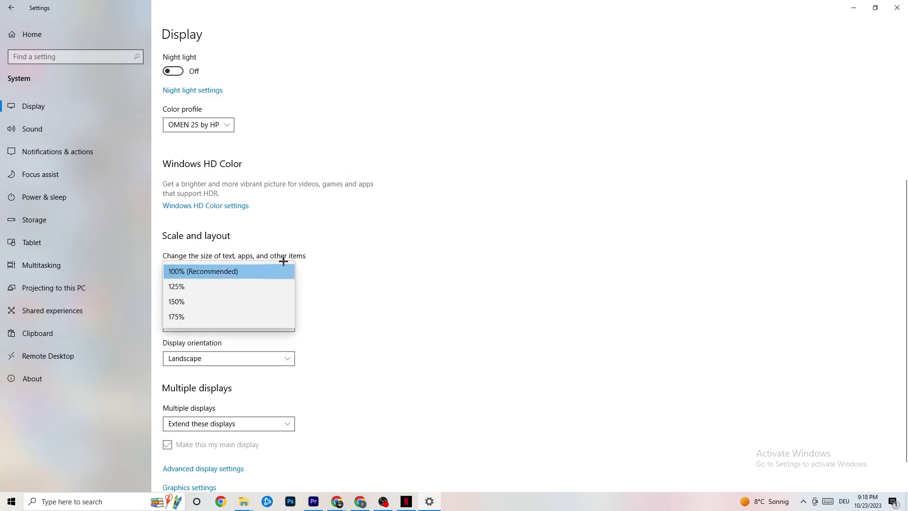
{"action": "left_click", "coordinate": [389, 232]}
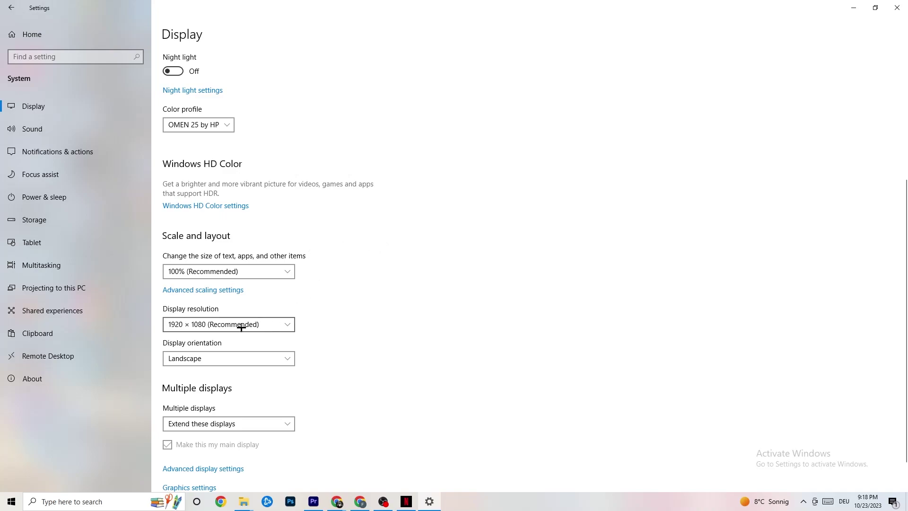
{"action": "left_click", "coordinate": [286, 324]}
{"action": "left_click", "coordinate": [389, 294]}
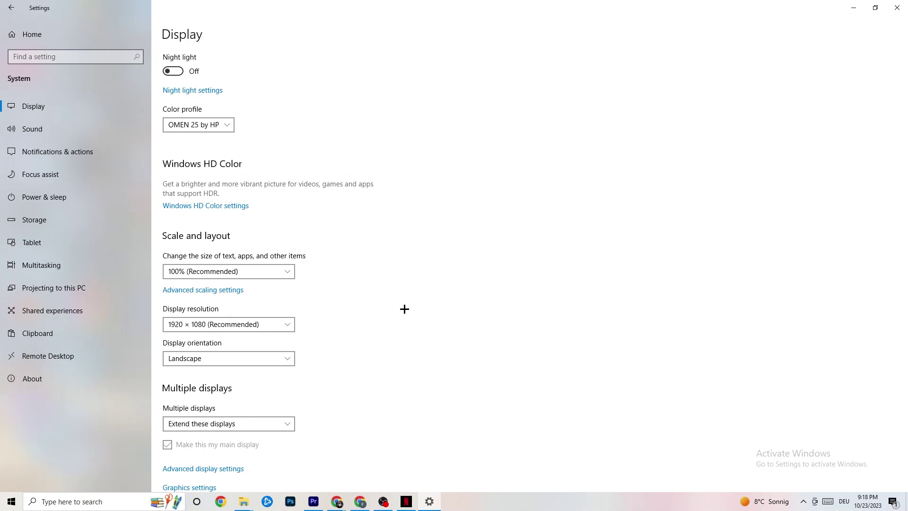
{"action": "left_click", "coordinate": [286, 324]}
{"action": "left_click", "coordinate": [376, 302]}
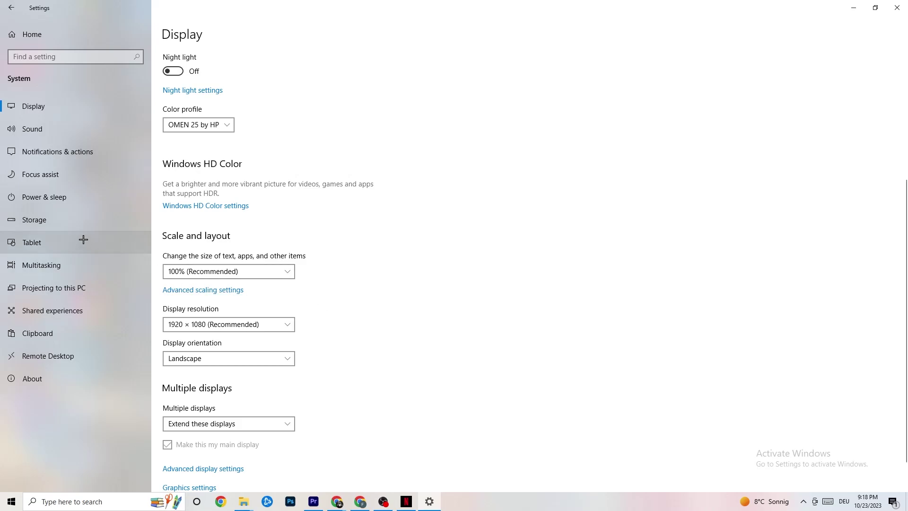
{"action": "left_click", "coordinate": [59, 227]}
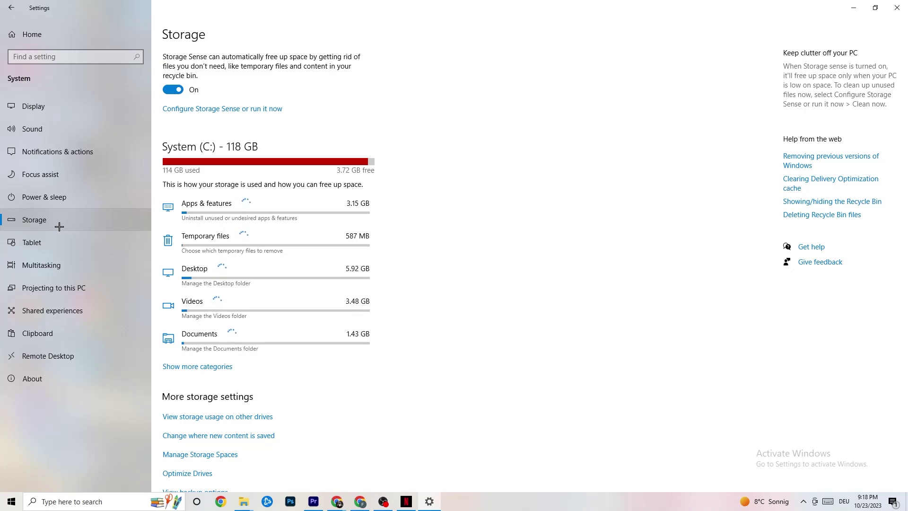
Step: Check the Storage Sense configuration, leaving recycle-bin cleanup at 14 days
{"action": "left_click", "coordinate": [262, 110]}
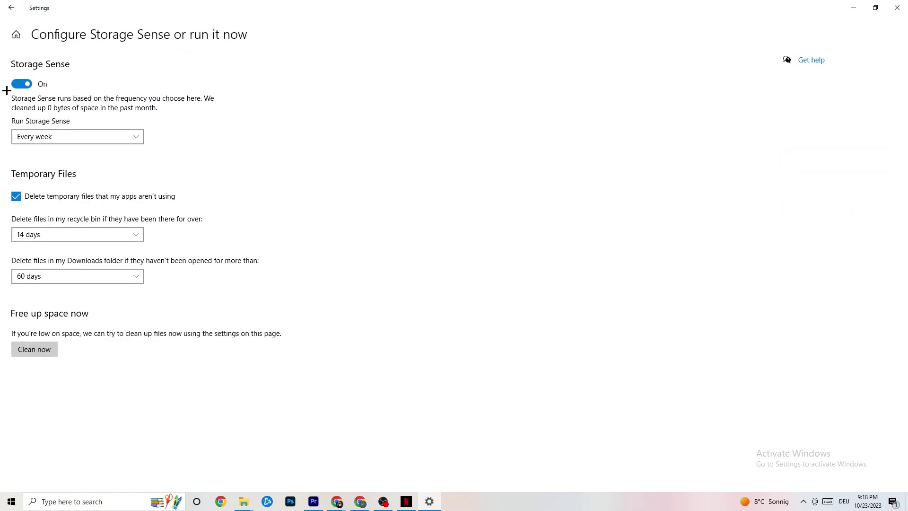
{"action": "left_click", "coordinate": [81, 235]}
{"action": "left_click", "coordinate": [116, 174]}
{"action": "left_click", "coordinate": [8, 4]}
Step: Review the power plans from Power & sleep, keep Balanced, and close Power Options
{"action": "left_click", "coordinate": [213, 154]}
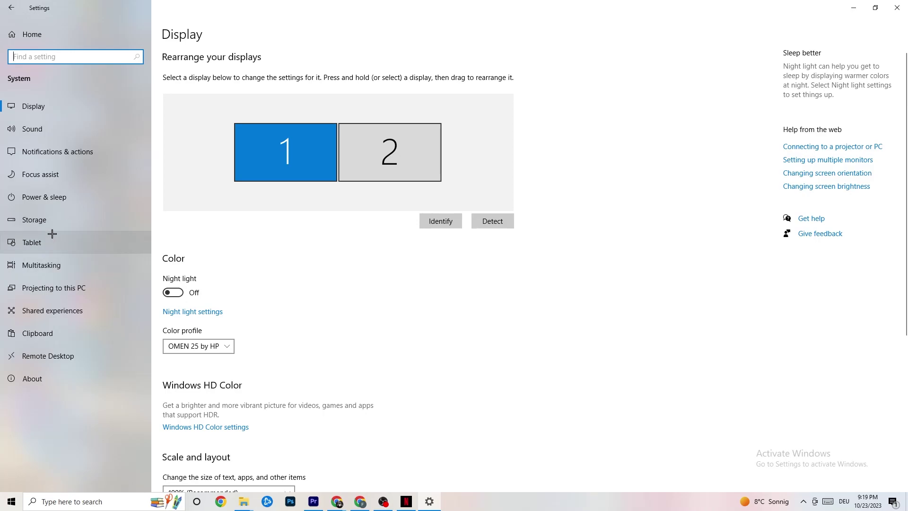
{"action": "left_click", "coordinate": [32, 194]}
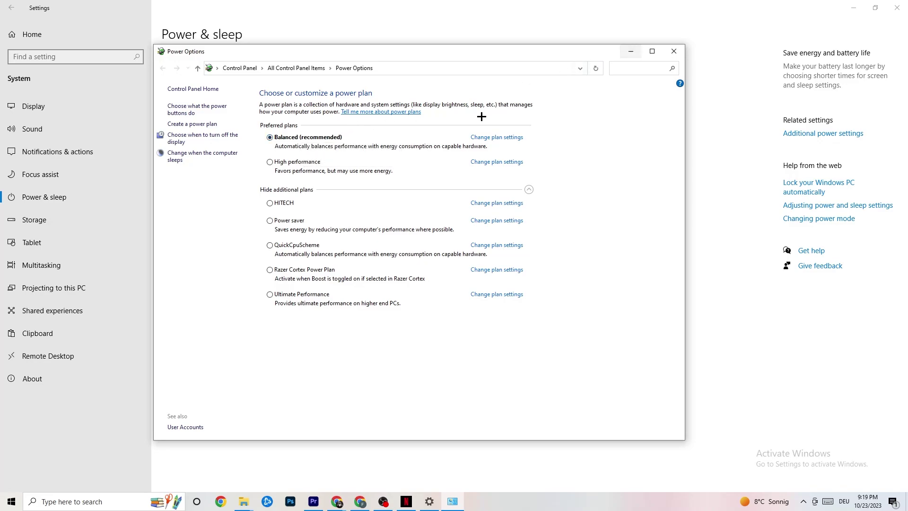
{"action": "left_click", "coordinate": [675, 53]}
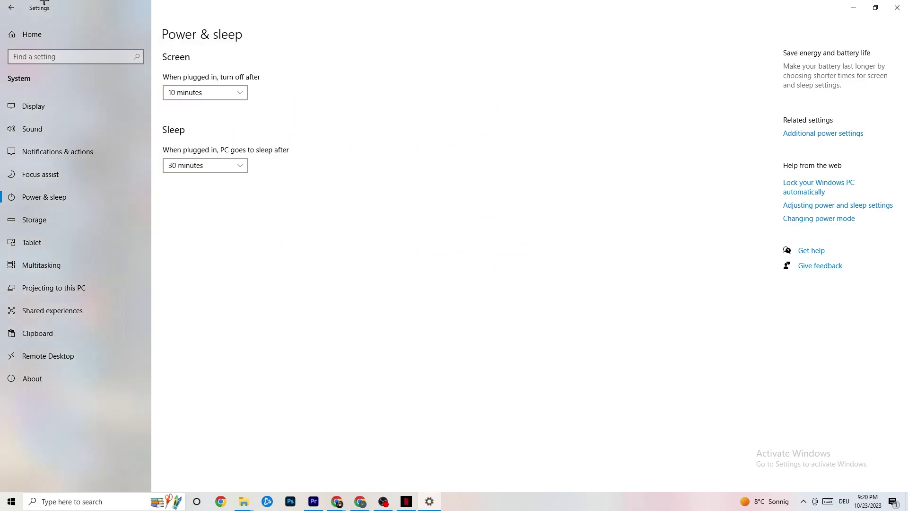
Step: Open the Gaming settings and review the Xbox Game Bar page, confirming it is off
{"action": "left_click", "coordinate": [14, 7]}
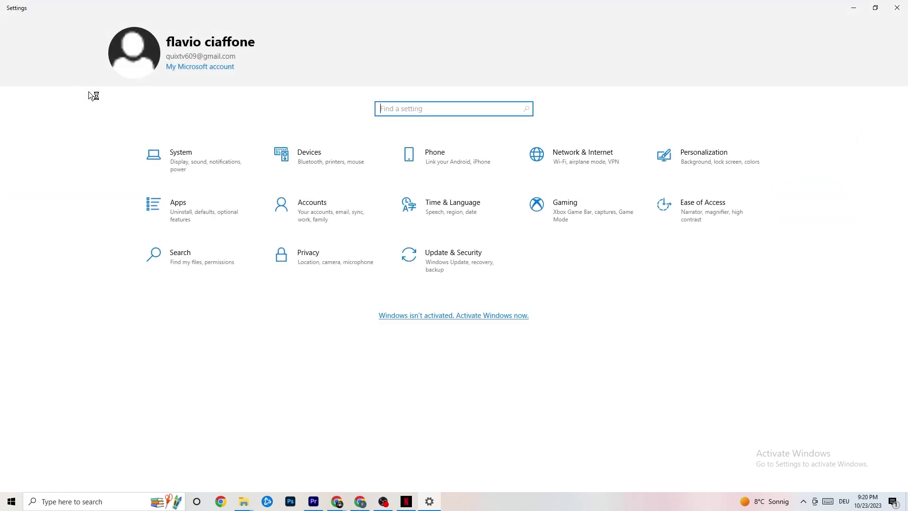
{"action": "left_click", "coordinate": [576, 221]}
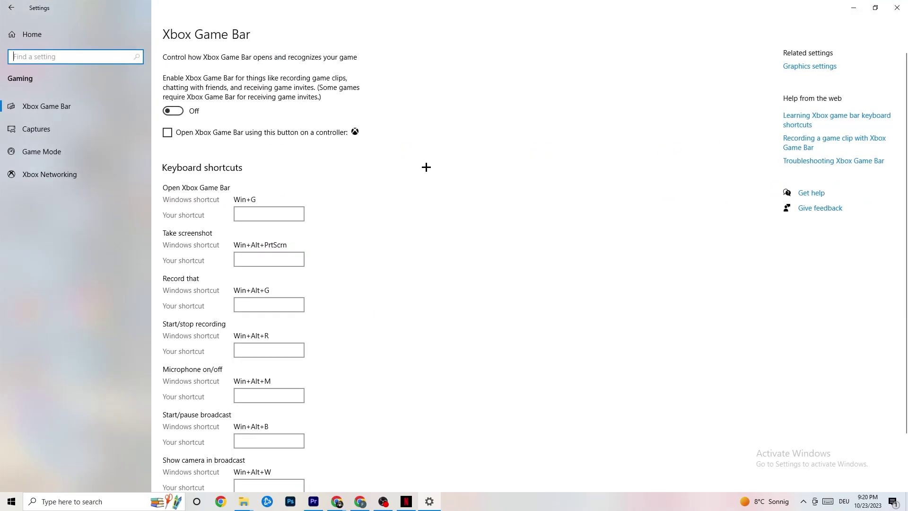
{"action": "scroll", "coordinate": [326, 227], "scroll_direction": "down", "scroll_amount": 2}
{"action": "scroll", "coordinate": [344, 271], "scroll_direction": "up", "scroll_amount": 1}
{"action": "scroll", "coordinate": [344, 271], "scroll_direction": "up", "scroll_amount": 1}
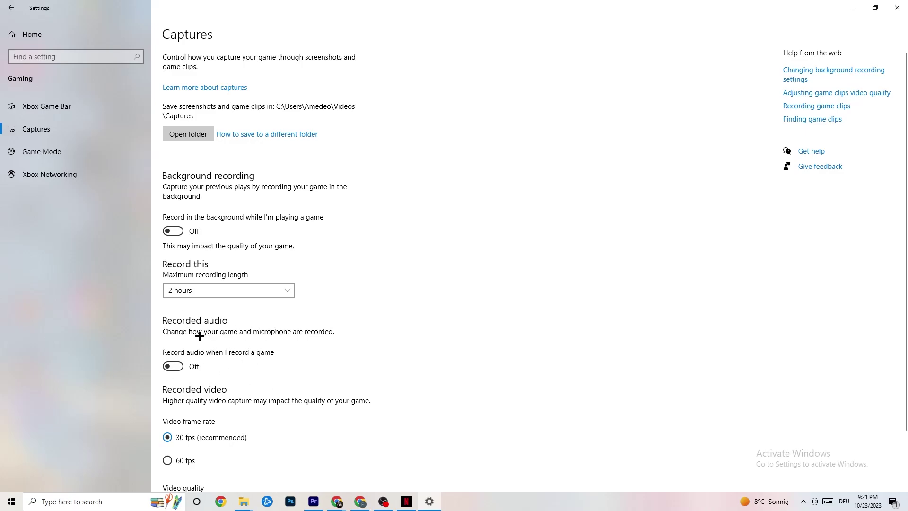
Step: Verify Game Mode is On, then go back to the Settings home page
{"action": "scroll", "coordinate": [231, 321], "scroll_direction": "down", "scroll_amount": 3}
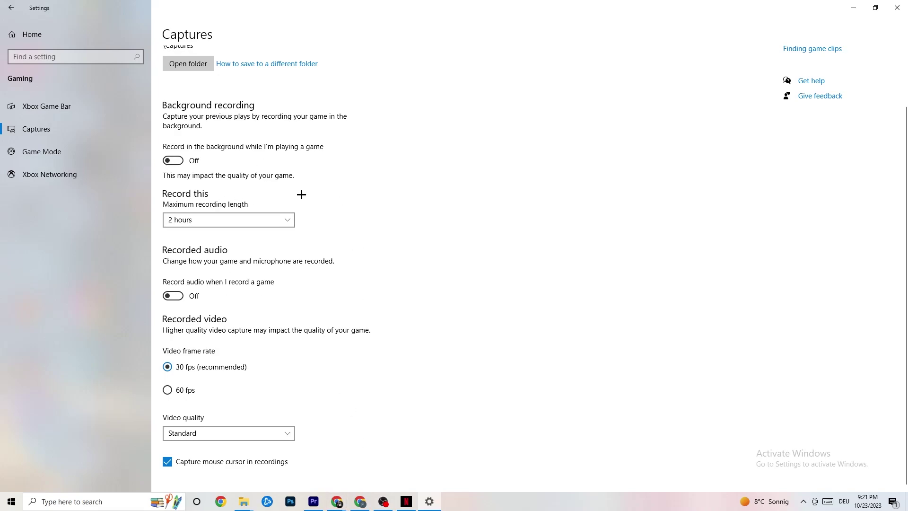
{"action": "left_click", "coordinate": [66, 156]}
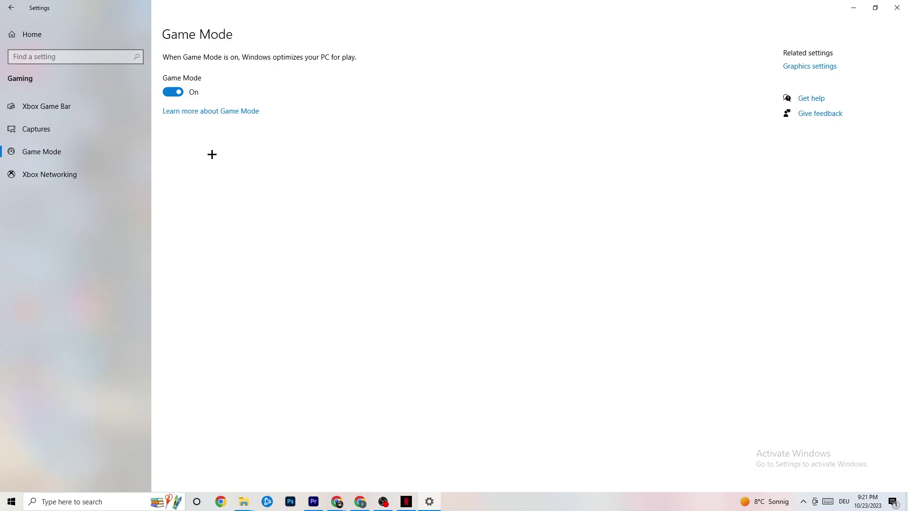
{"action": "left_click", "coordinate": [14, 7]}
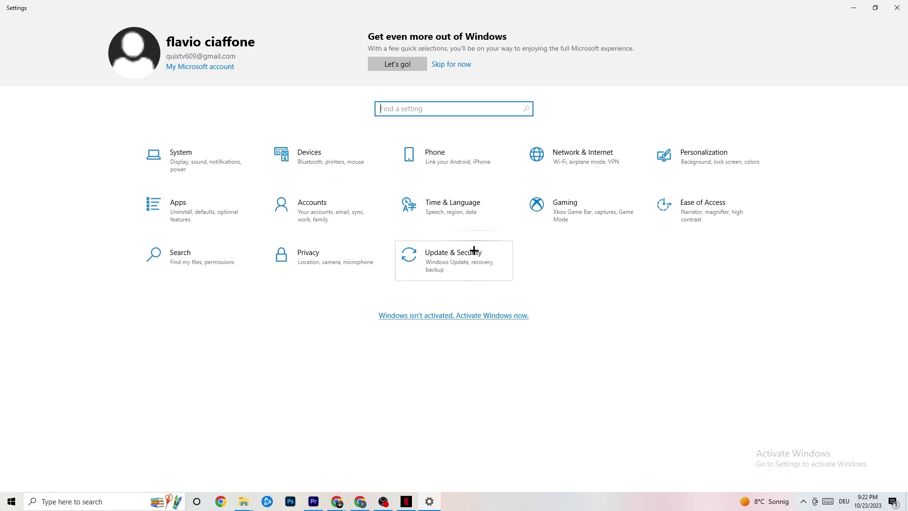
Step: Check Windows Update under Update & Security, then view the Troubleshoot page
{"action": "left_click", "coordinate": [470, 267]}
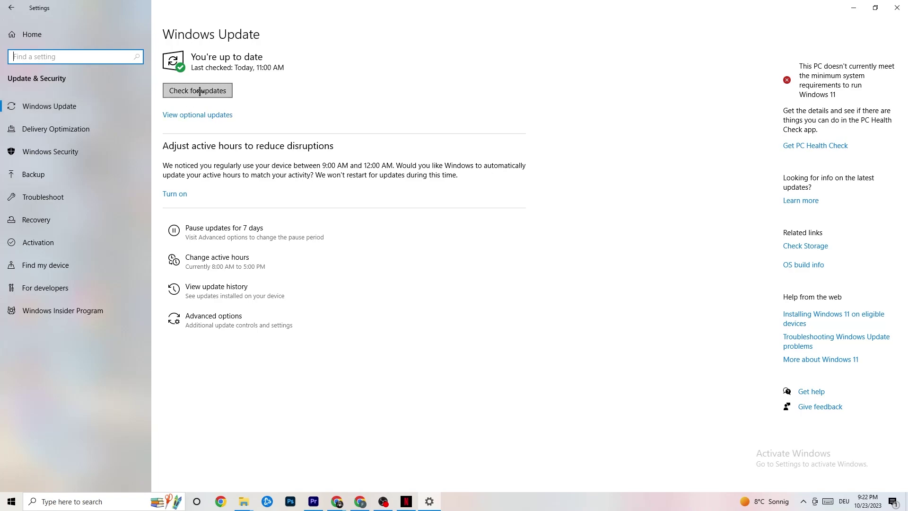
{"action": "left_click", "coordinate": [285, 77]}
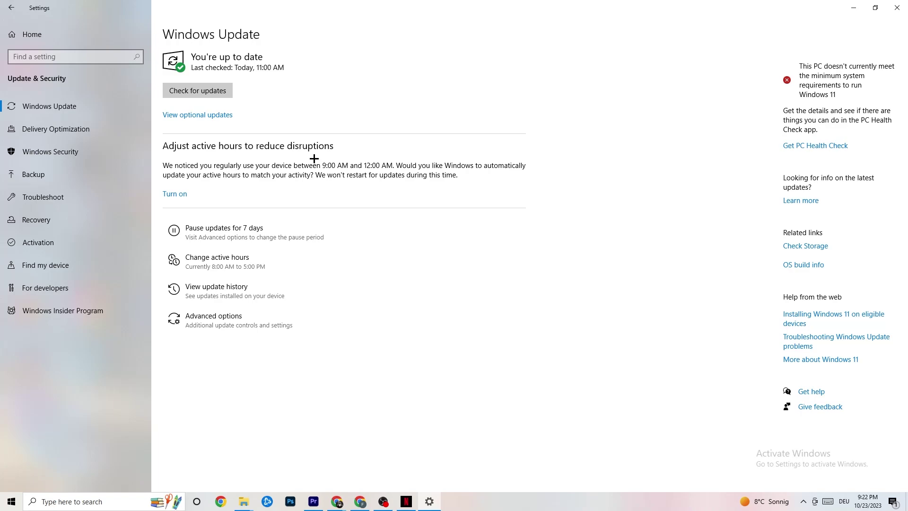
{"action": "left_click", "coordinate": [74, 200]}
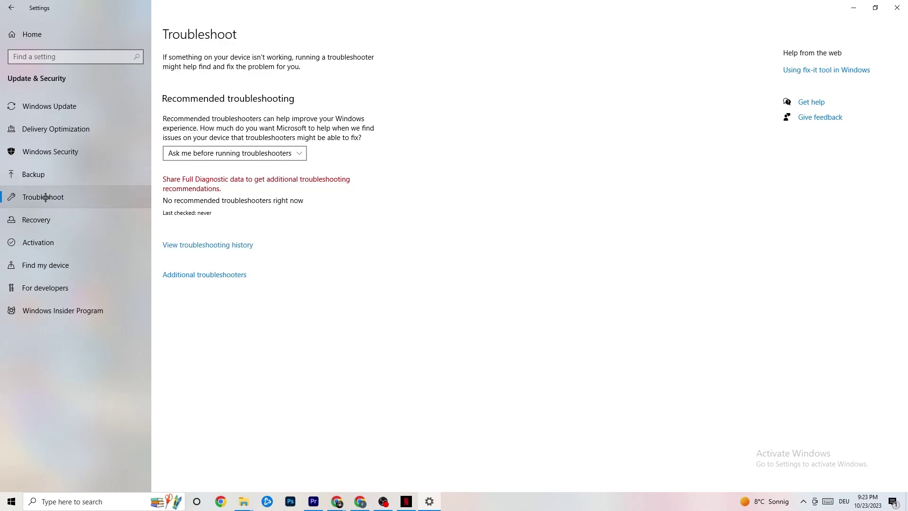
Step: Close the Settings window so the desktop shortcuts are visible
{"action": "left_click", "coordinate": [895, 3]}
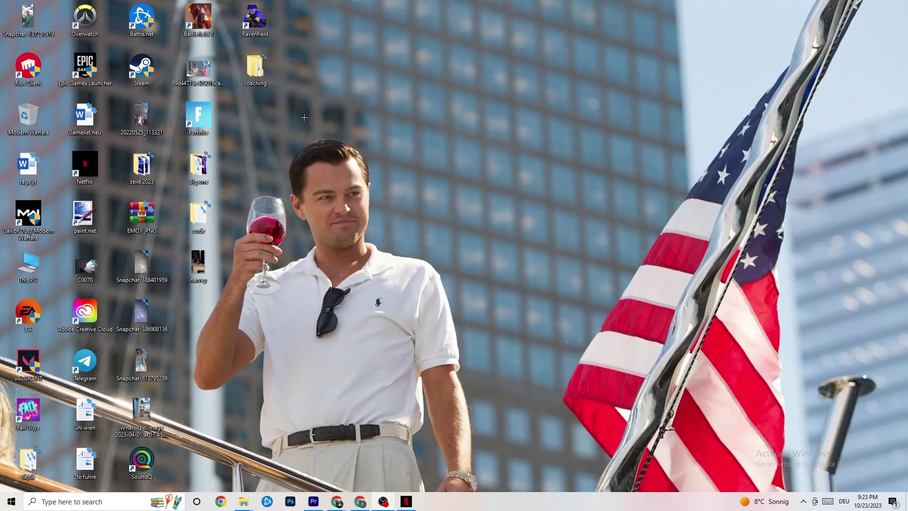
Step: Drag the Steam shortcut to the desktop's middle and glance at its context menu
{"action": "left_click_drag", "start_coordinate": [148, 69], "coordinate": [475, 178]}
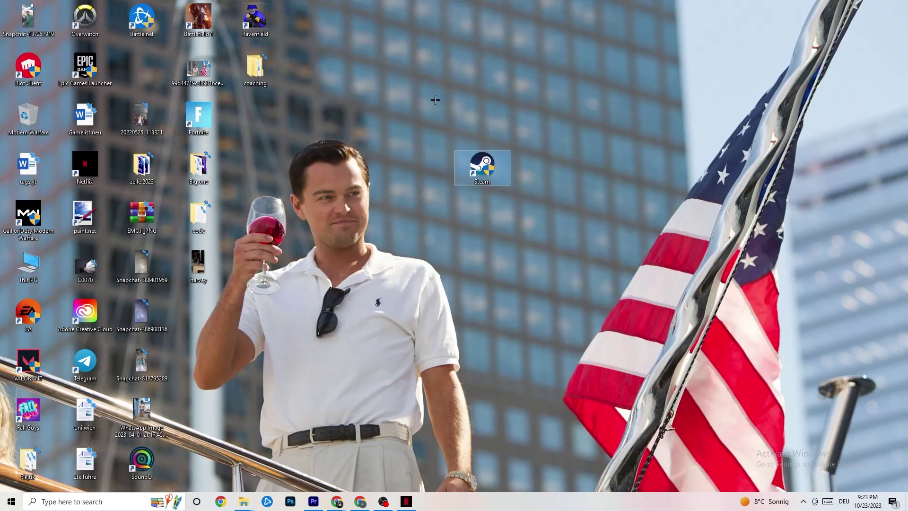
{"action": "right_click", "coordinate": [482, 172]}
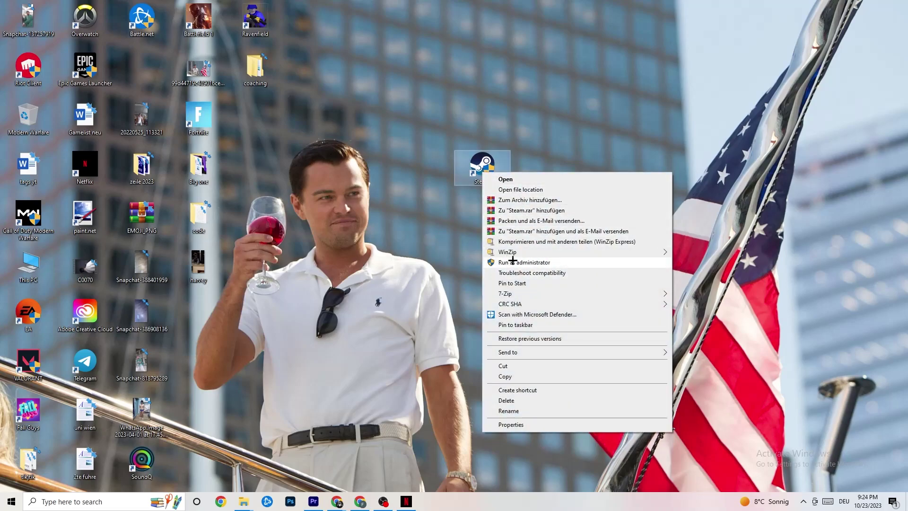
{"action": "left_click", "coordinate": [434, 244]}
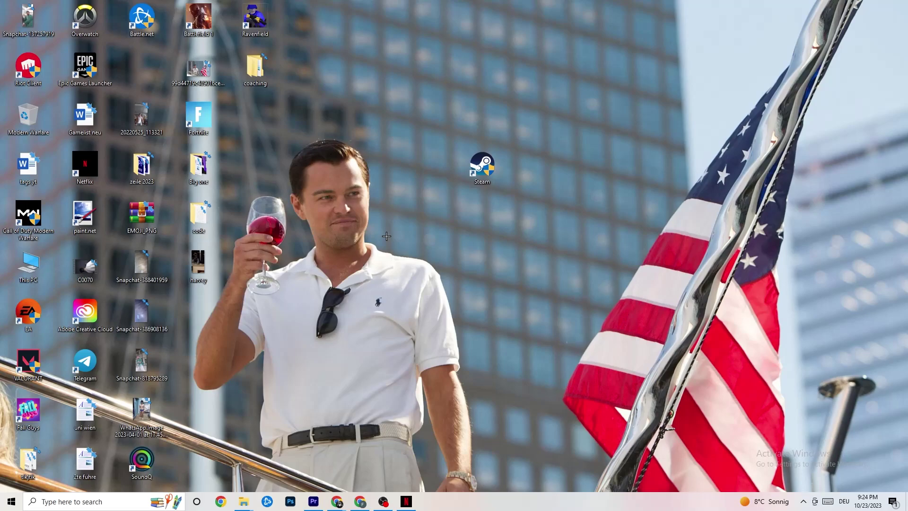
Step: Set the Steam shortcut to Windows 8 compatibility mode with Run as administrator and confirm
{"action": "left_click_drag", "start_coordinate": [482, 166], "coordinate": [425, 166]}
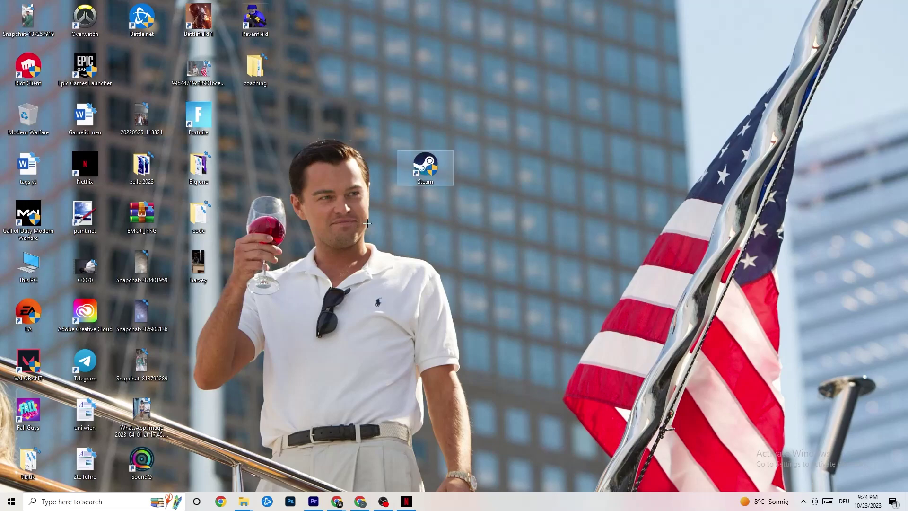
{"action": "right_click", "coordinate": [418, 171]}
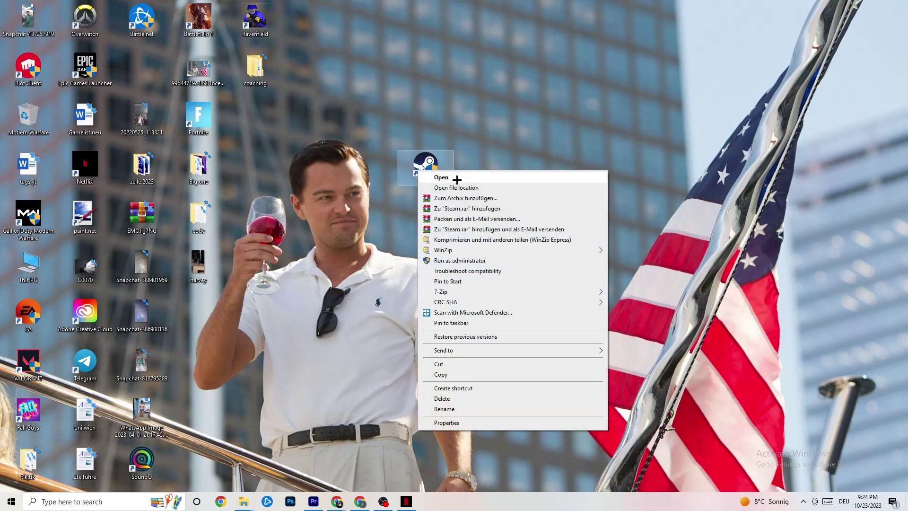
{"action": "left_click", "coordinate": [464, 423]}
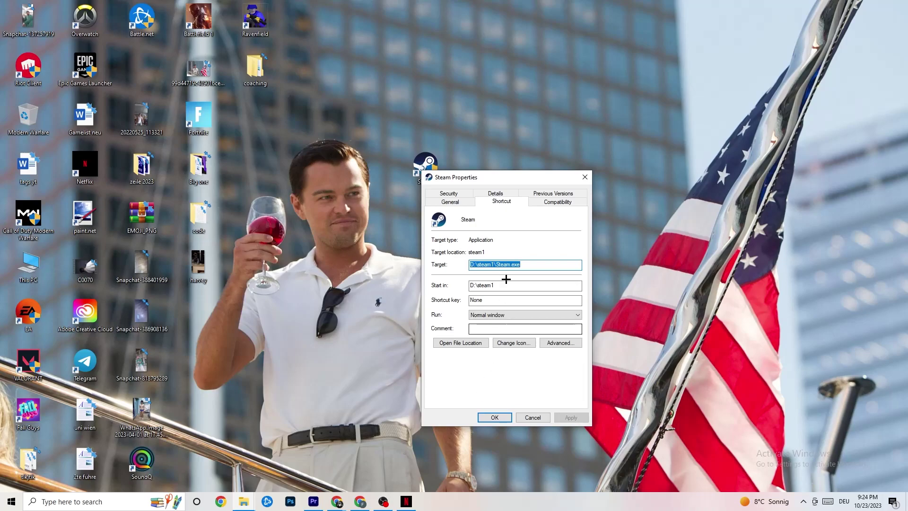
{"action": "left_click_drag", "start_coordinate": [492, 171], "coordinate": [362, 41]}
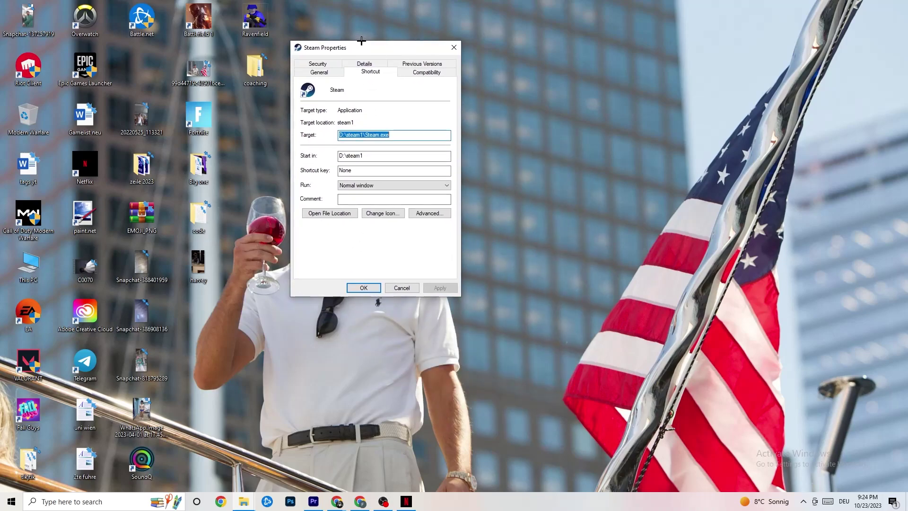
{"action": "left_click", "coordinate": [414, 71]}
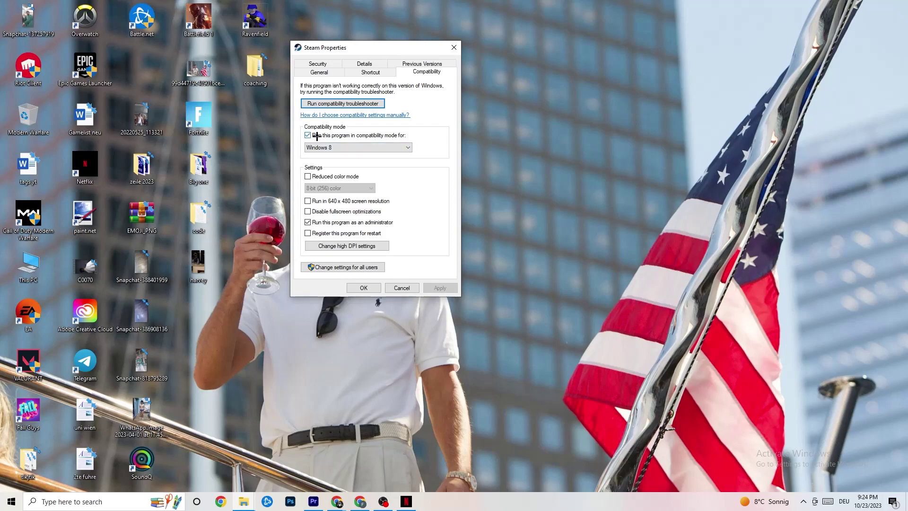
{"action": "left_click", "coordinate": [391, 147]}
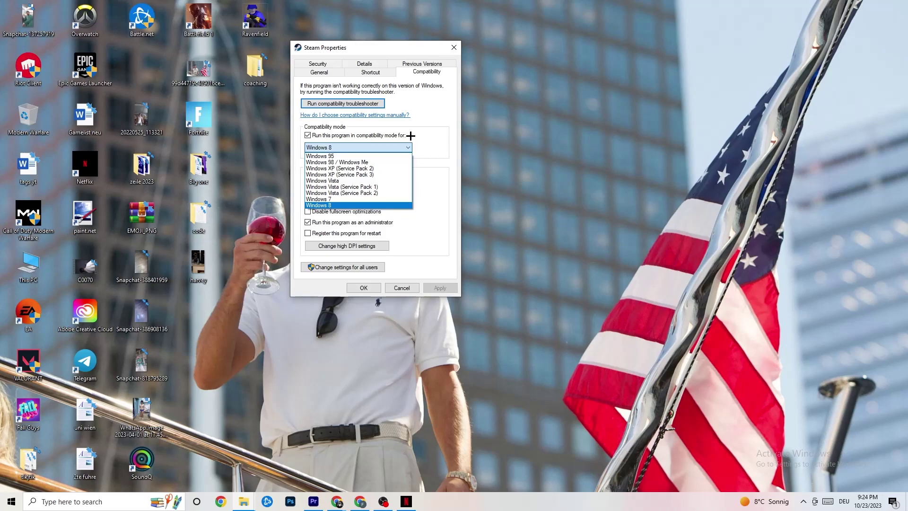
{"action": "left_click", "coordinate": [412, 135]}
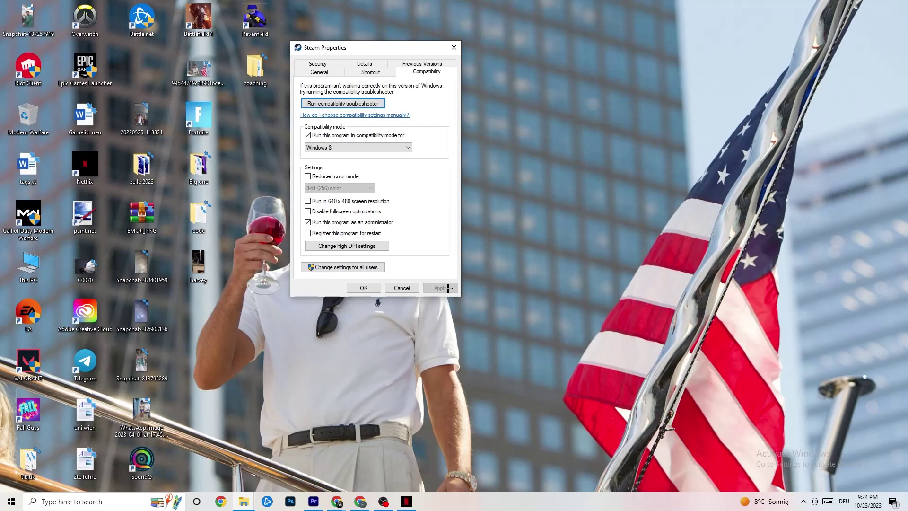
{"action": "left_click", "coordinate": [364, 287]}
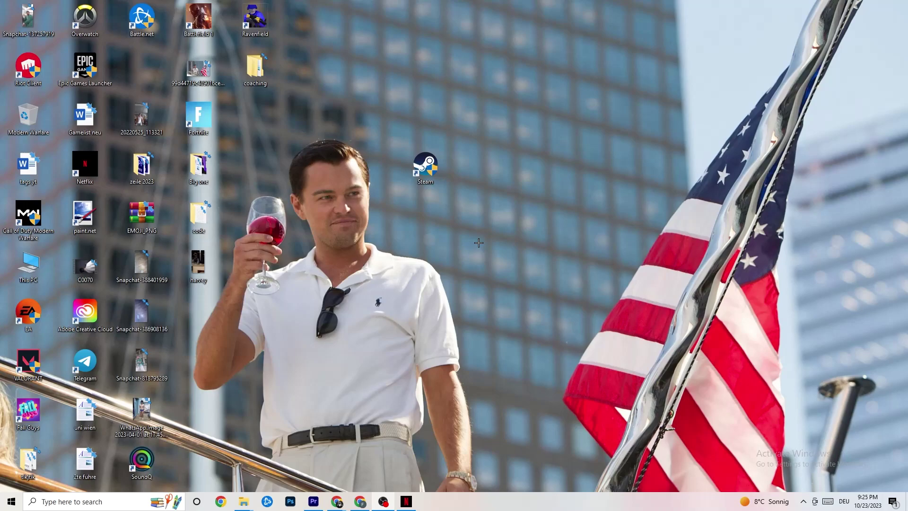
{"action": "right_click", "coordinate": [439, 178]}
{"action": "right_click", "coordinate": [454, 97]}
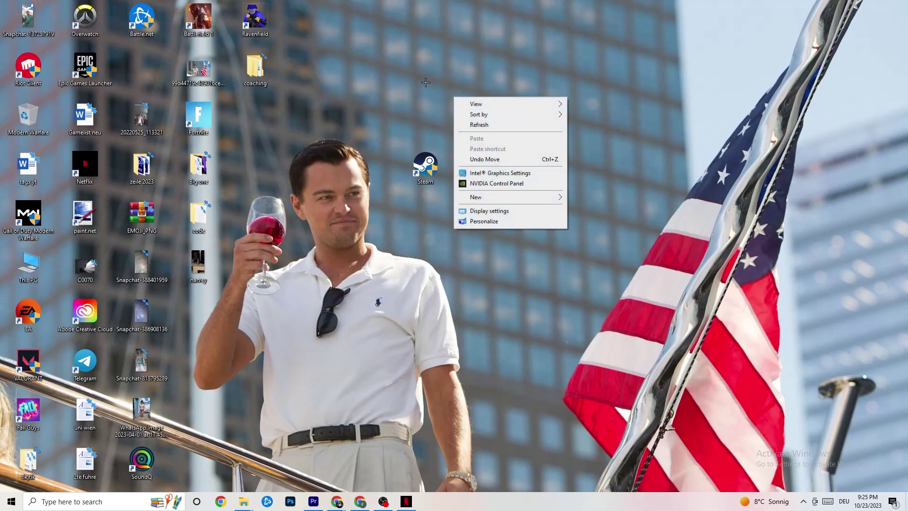
{"action": "left_click", "coordinate": [351, 20]}
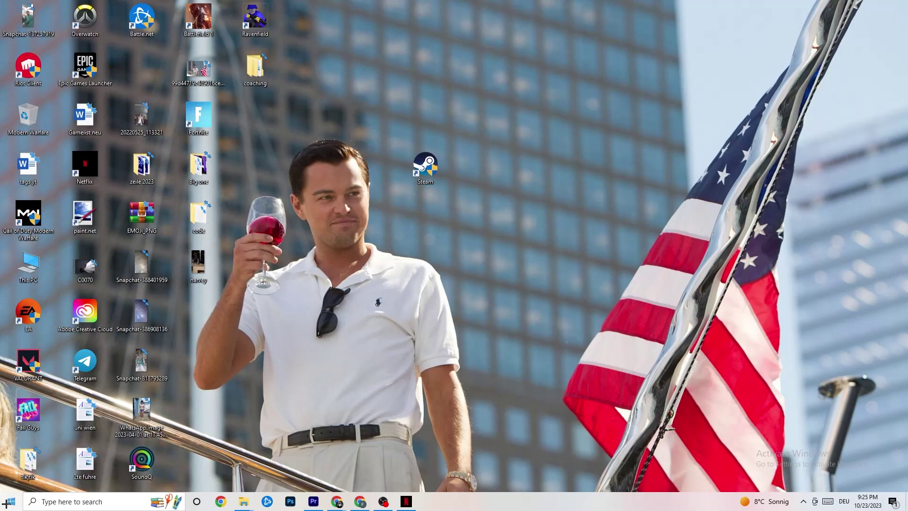
{"action": "left_click", "coordinate": [421, 160]}
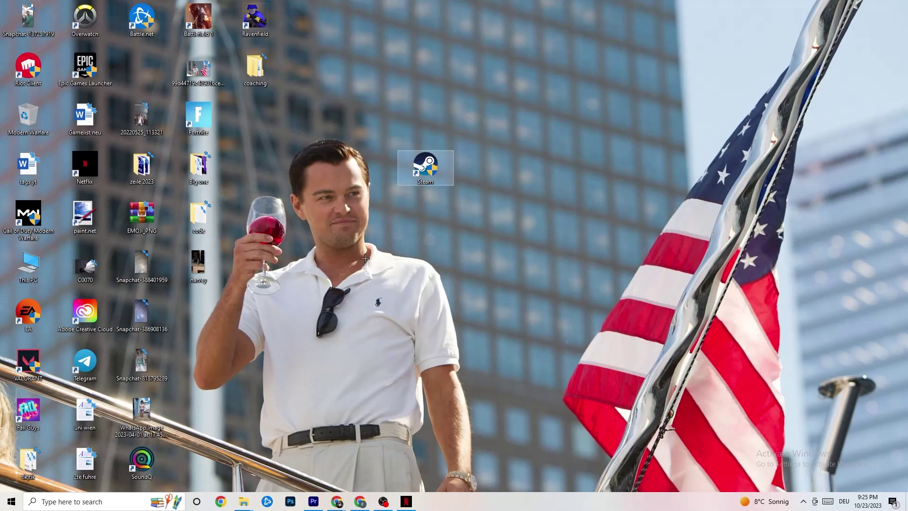
Step: Launch Task Manager from the taskbar, maximize it, and inspect the Windows Explorer process options
{"action": "right_click", "coordinate": [503, 507]}
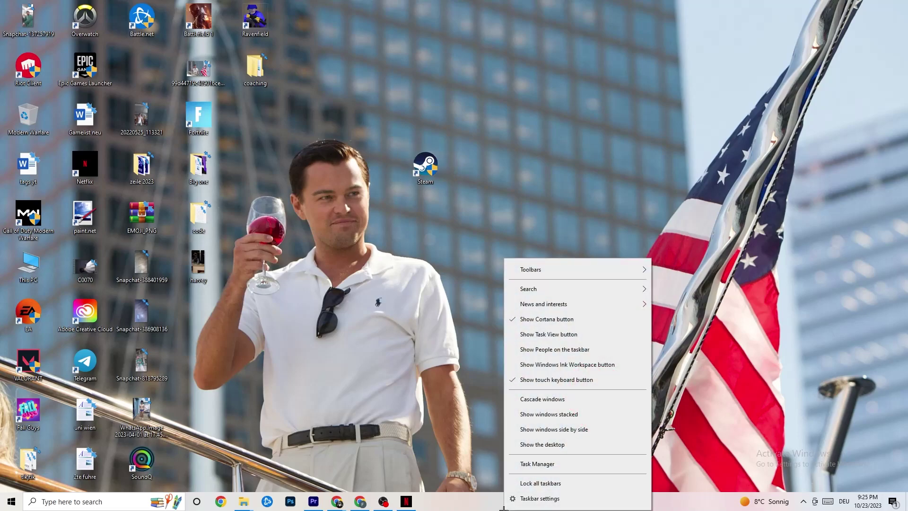
{"action": "left_click", "coordinate": [556, 465]}
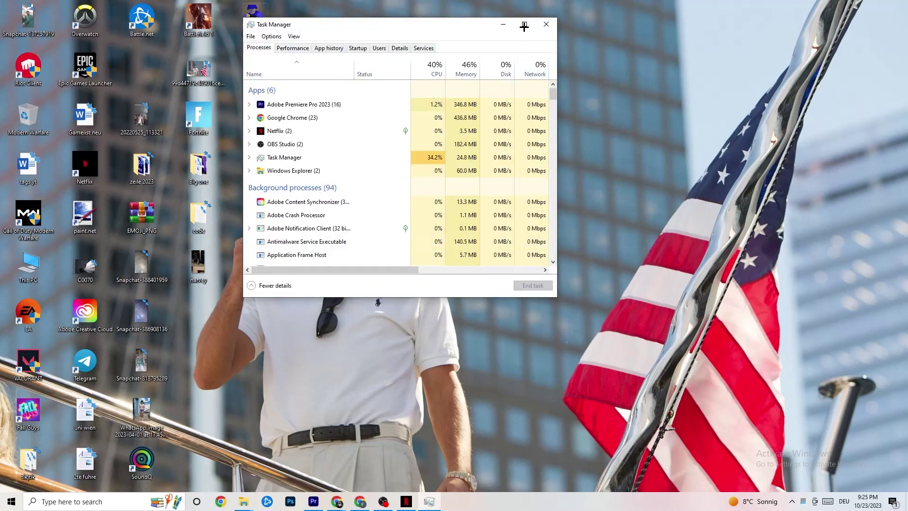
{"action": "double_click", "coordinate": [524, 25]}
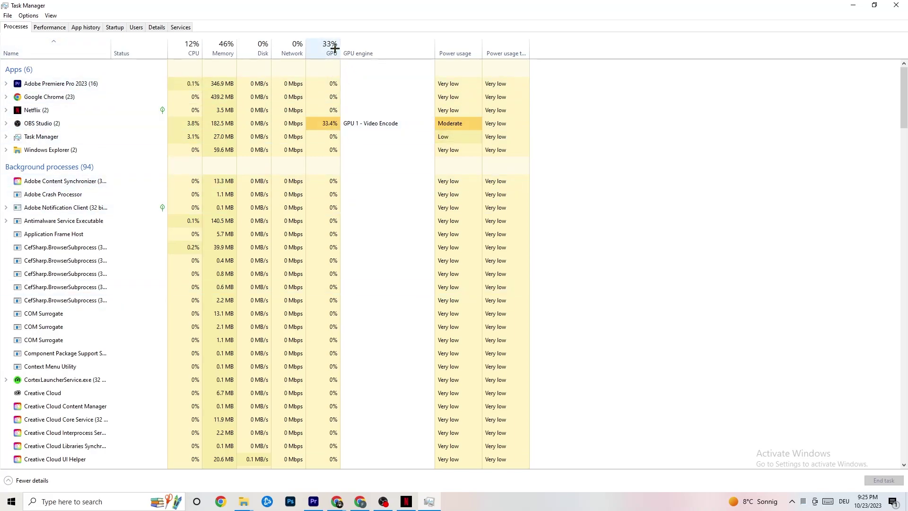
{"action": "right_click", "coordinate": [60, 151]}
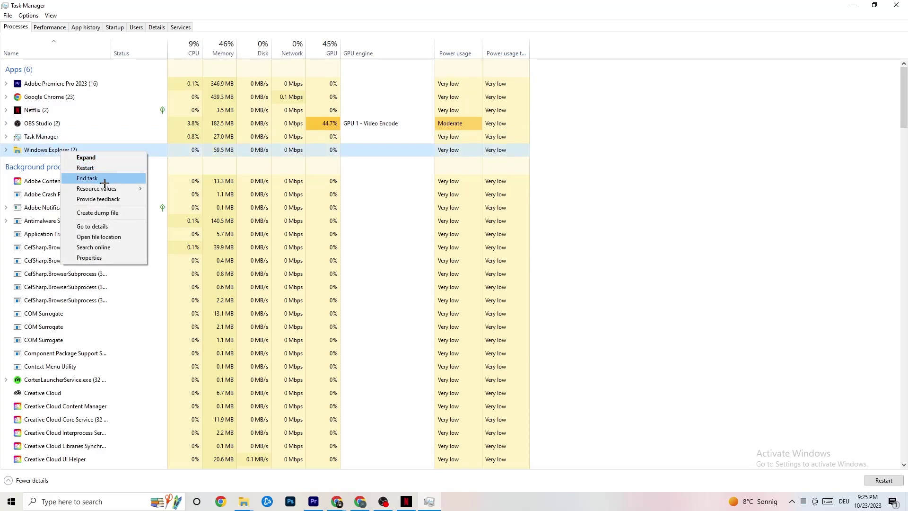
{"action": "left_click", "coordinate": [593, 148]}
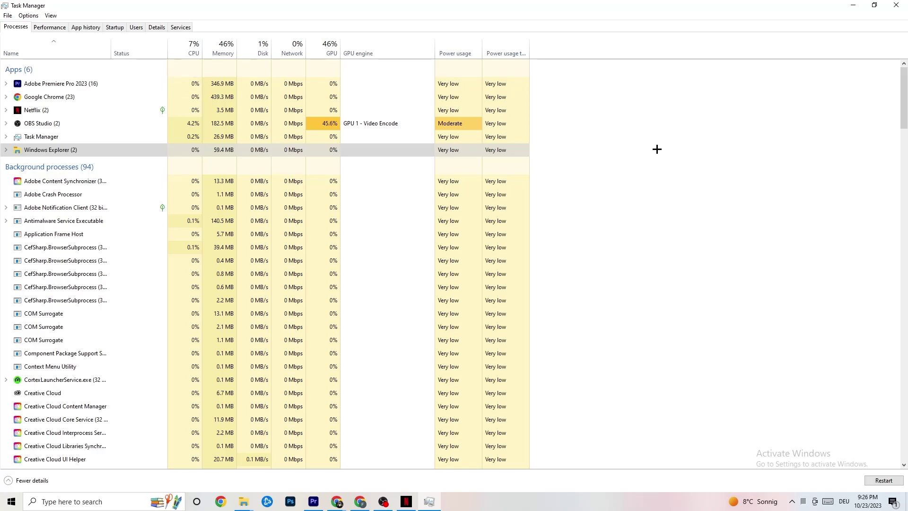
Step: Review the startup programs, including Pivot Software Support, then bring up the Details process list
{"action": "left_click", "coordinate": [115, 27]}
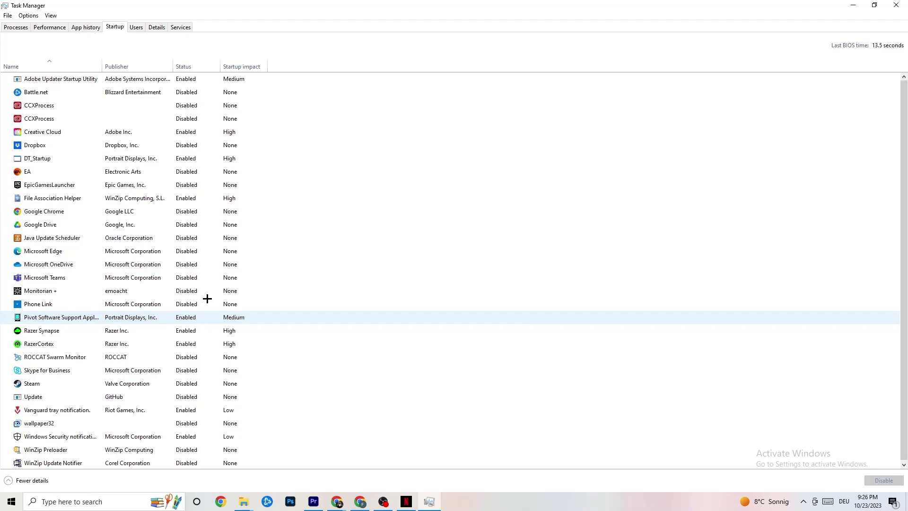
{"action": "right_click", "coordinate": [184, 317]}
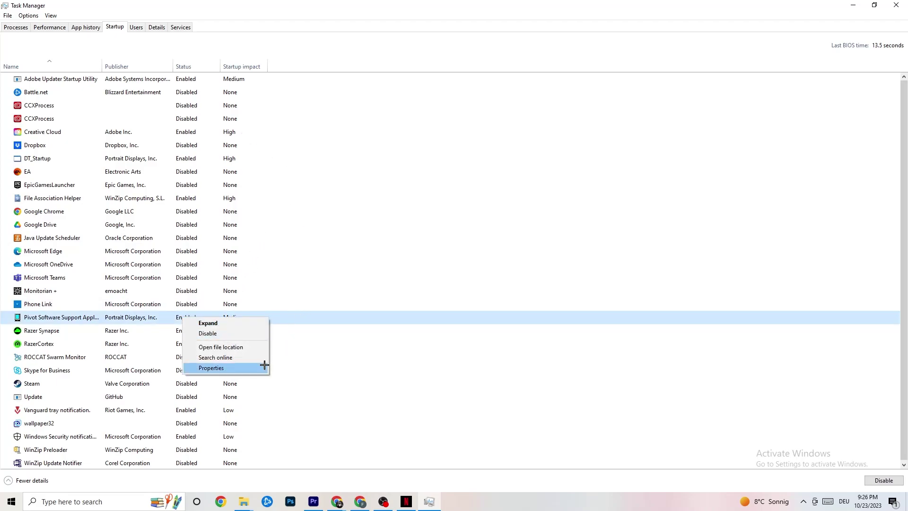
{"action": "left_click", "coordinate": [156, 27]}
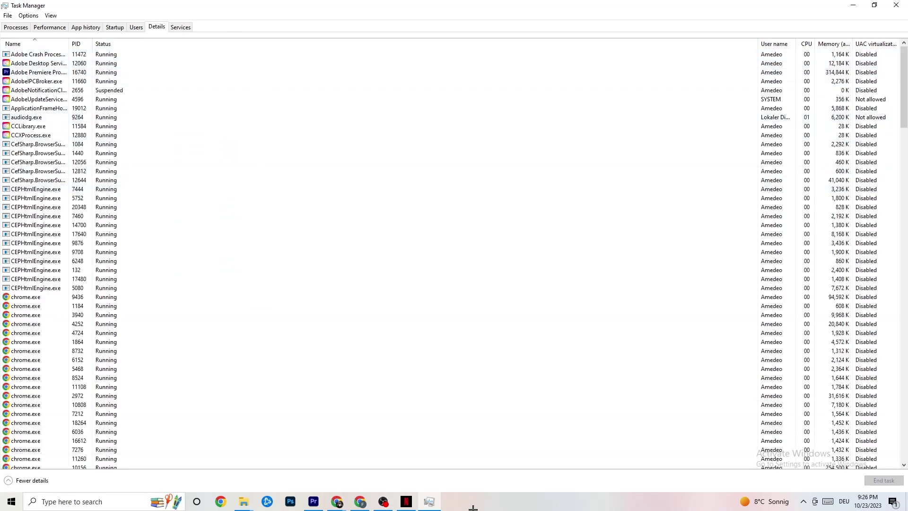
Step: Check Adobe Premiere Pro.exe's priority, leave it at Normal, and close Task Manager
{"action": "right_click", "coordinate": [39, 77]}
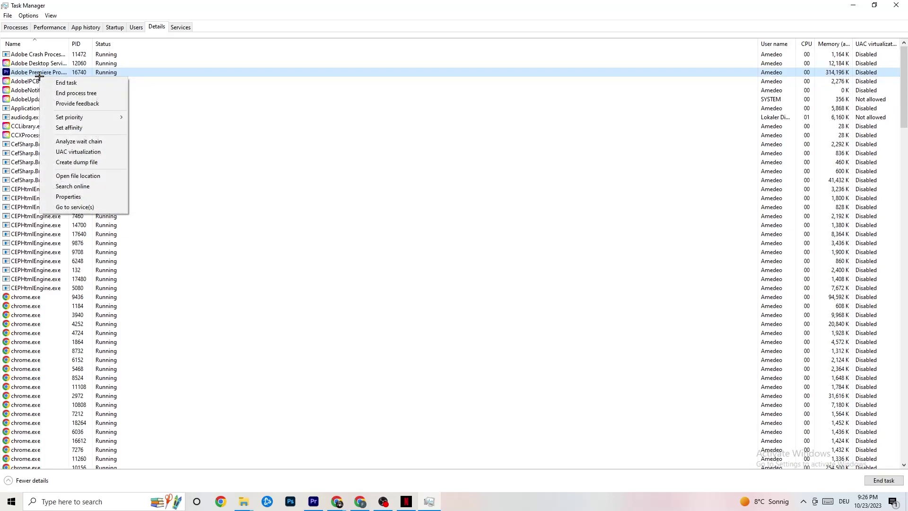
{"action": "mouse_move", "coordinate": [80, 116]}
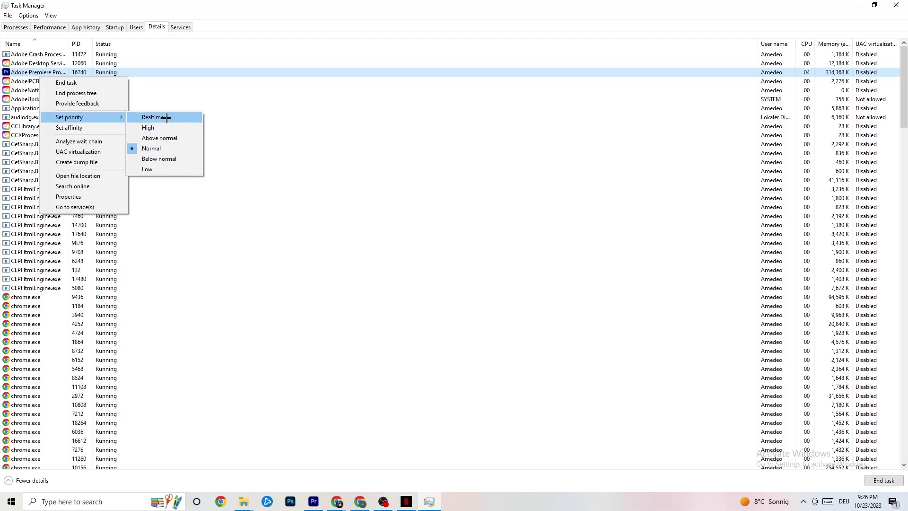
{"action": "left_click", "coordinate": [272, 89]}
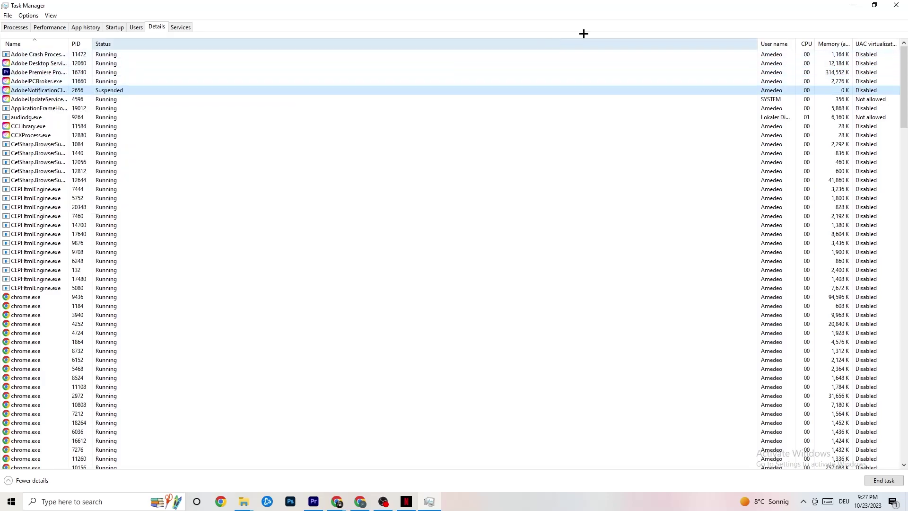
{"action": "left_click", "coordinate": [896, 5]}
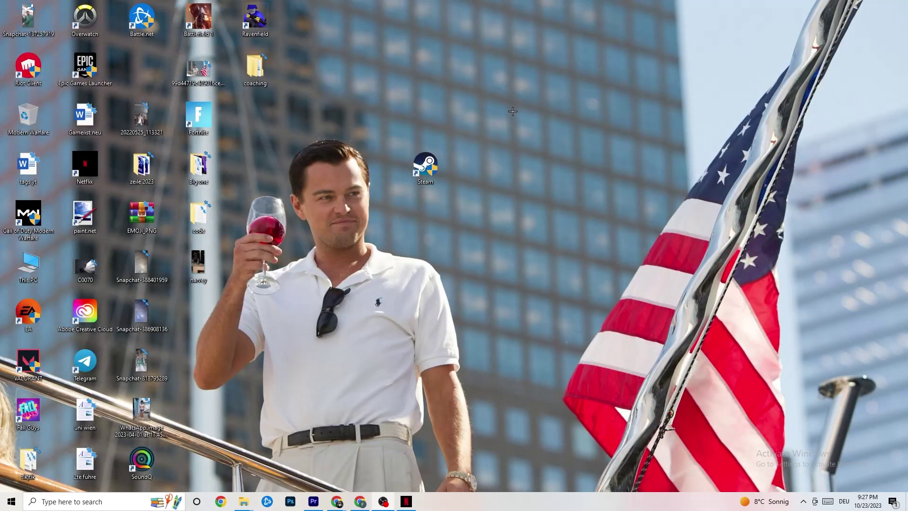
Step: Launch NVIDIA Control Panel from the desktop menu and go to Adjust Image Settings with Preview
{"action": "right_click", "coordinate": [509, 91]}
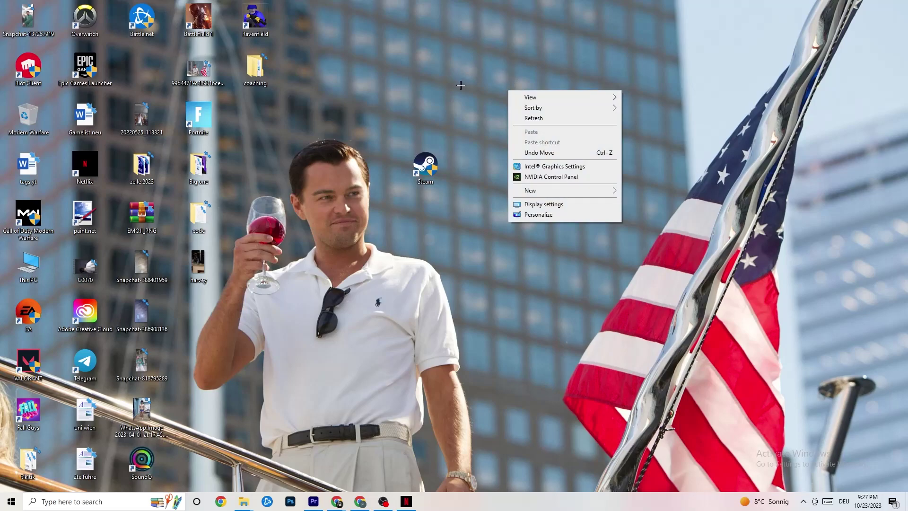
{"action": "left_click", "coordinate": [538, 177]}
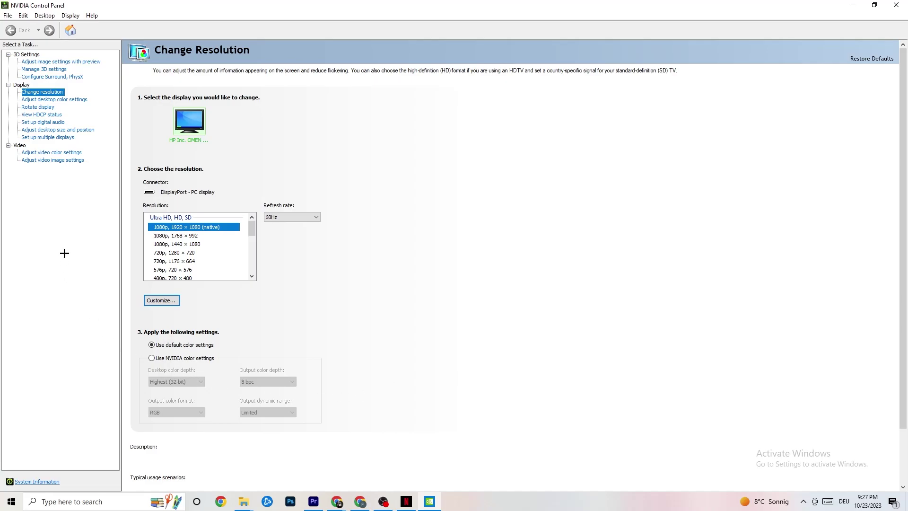
{"action": "left_click", "coordinate": [51, 65]}
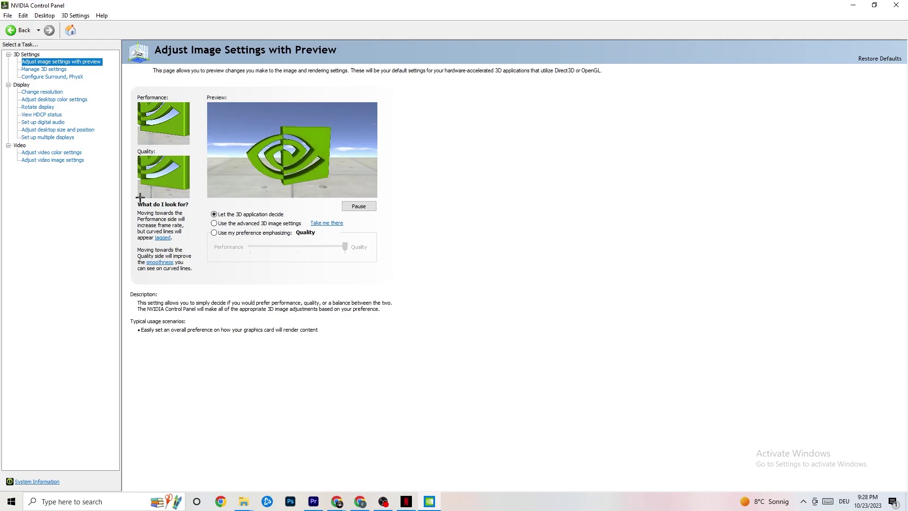
Step: Confirm the display runs at 1920 × 1080 native, 60Hz, then minimize NVIDIA Control Panel
{"action": "left_click", "coordinate": [33, 93]}
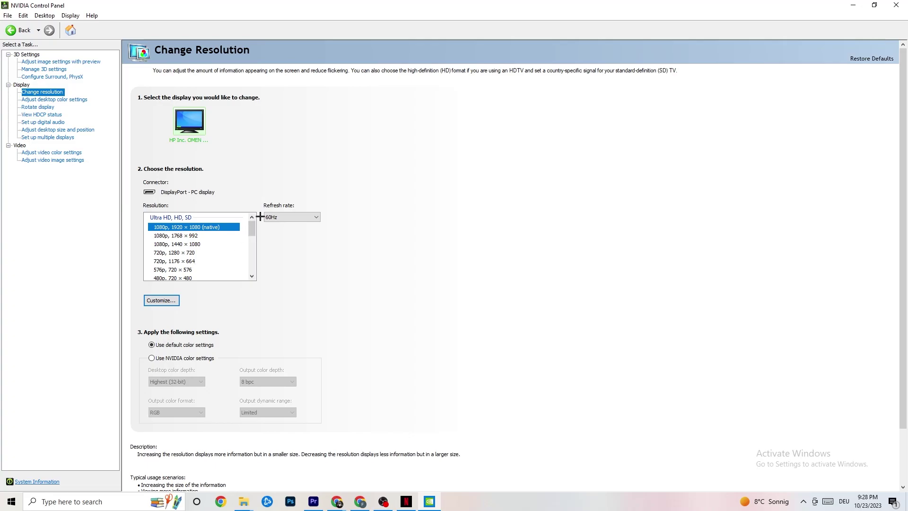
{"action": "left_click", "coordinate": [862, 3]}
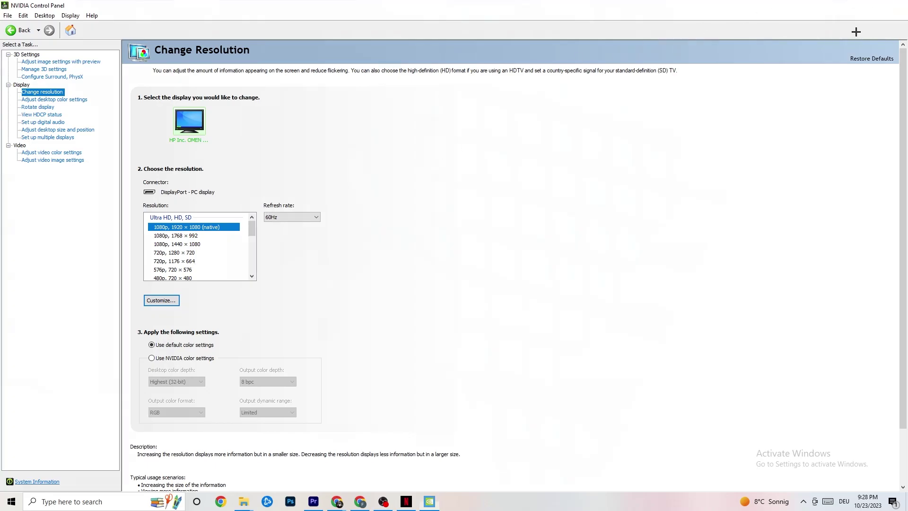